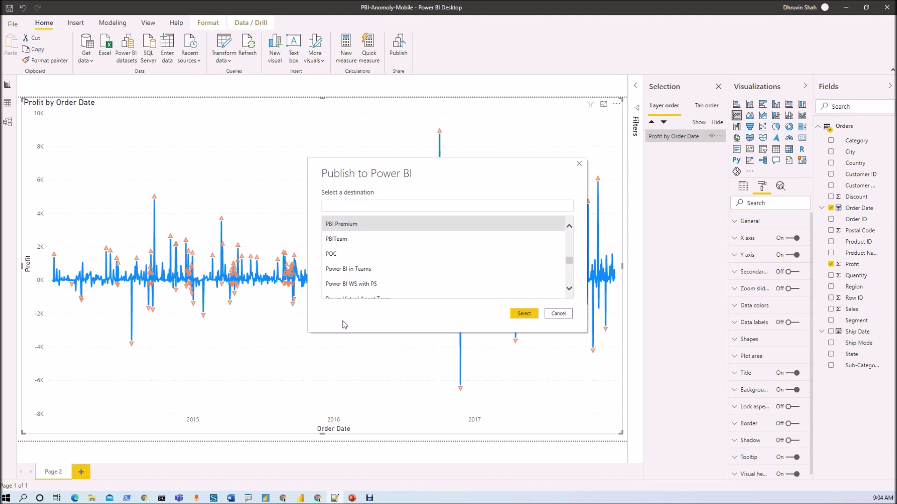
# Step: Cancel publishing the report, switch to the Power BI service in Chrome and close the in-page search
pyautogui.click(558, 314)
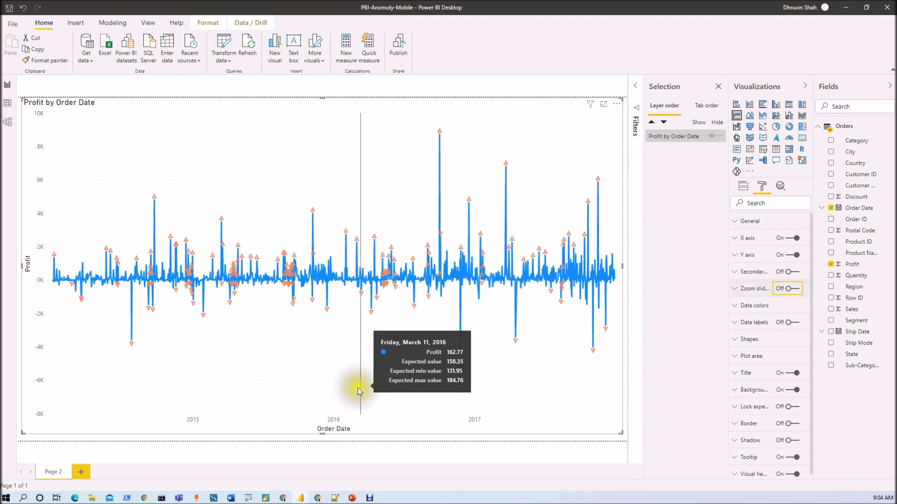
pyautogui.moveTo(318, 499)
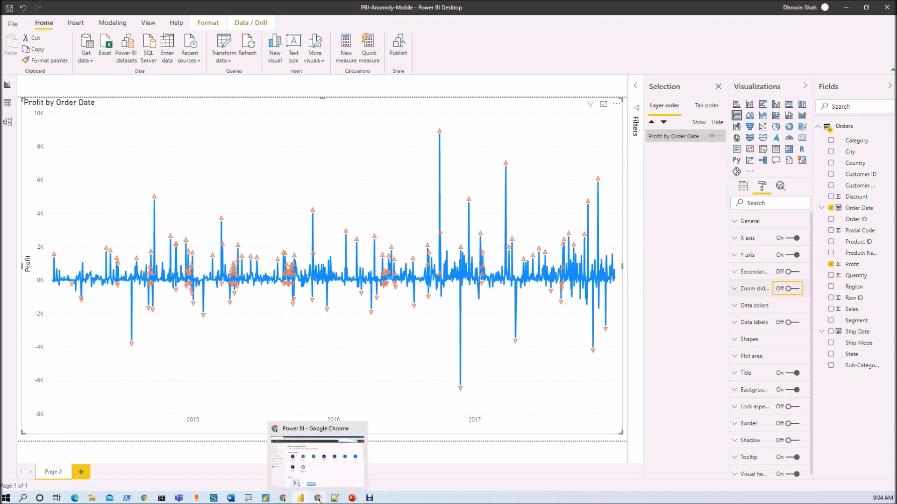
pyautogui.click(317, 498)
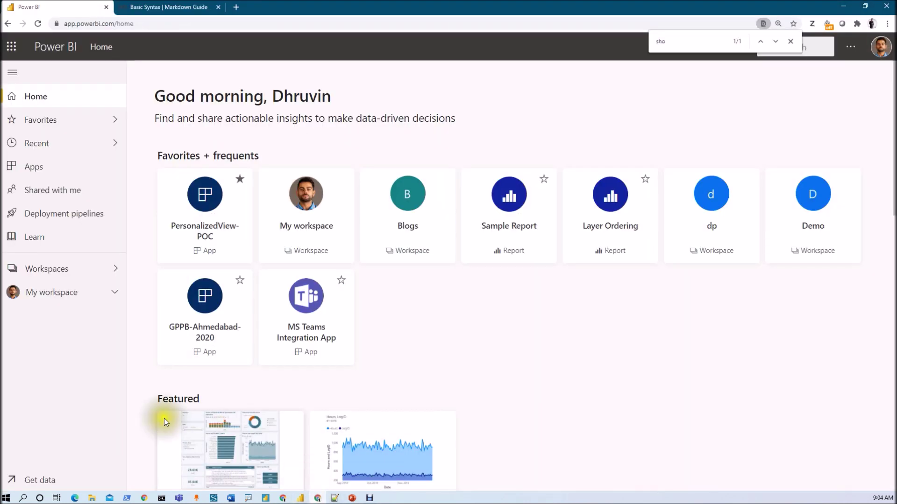
pyautogui.click(791, 41)
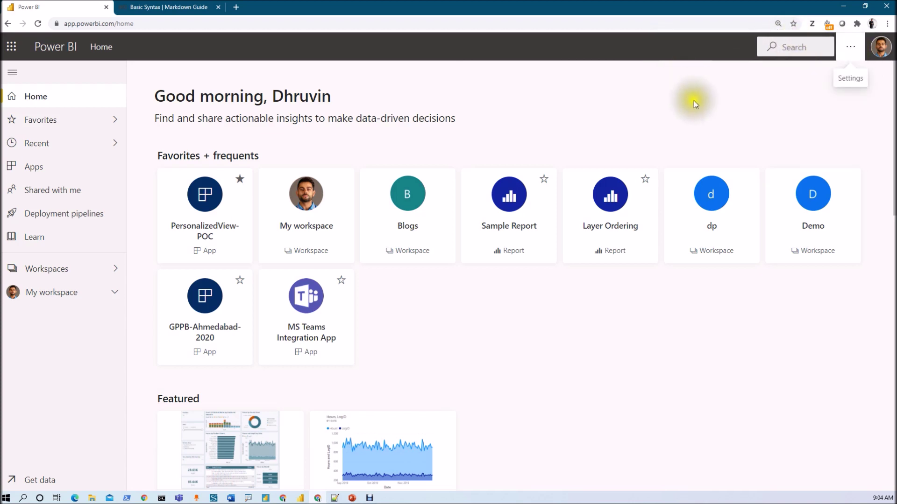
# Step: Open the tenant settings of the Power BI Admin portal
pyautogui.click(850, 47)
pyautogui.moveTo(748, 107)
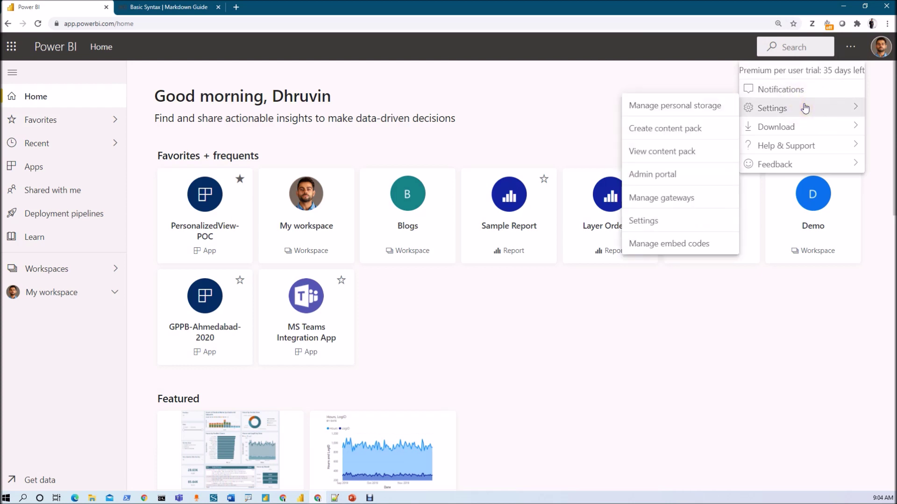
pyautogui.click(670, 175)
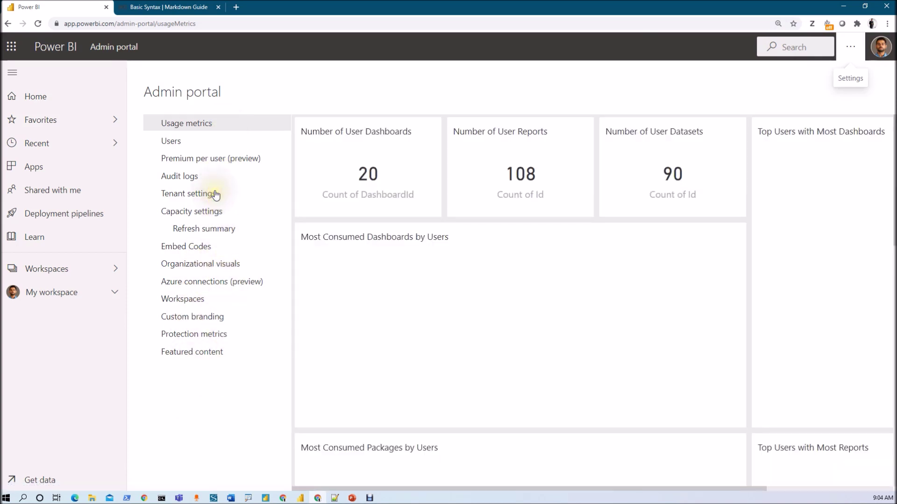
pyautogui.click(215, 194)
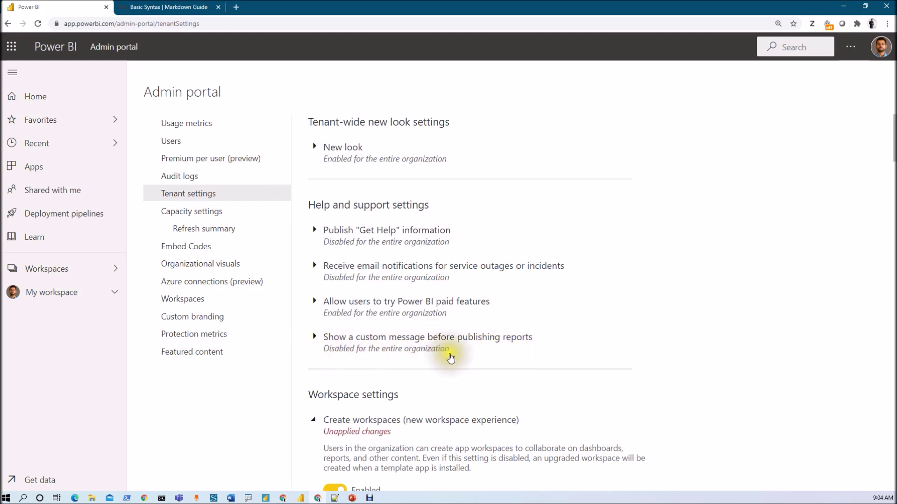
# Step: Enable the tenant setting "Show a custom message before publishing reports" under Help and support settings
pyautogui.click(315, 341)
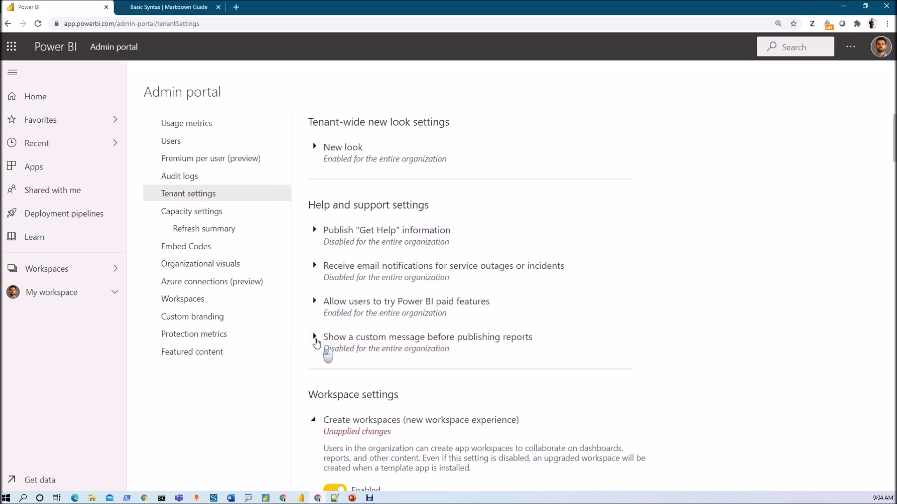
pyautogui.scroll(-1, 316, 344)
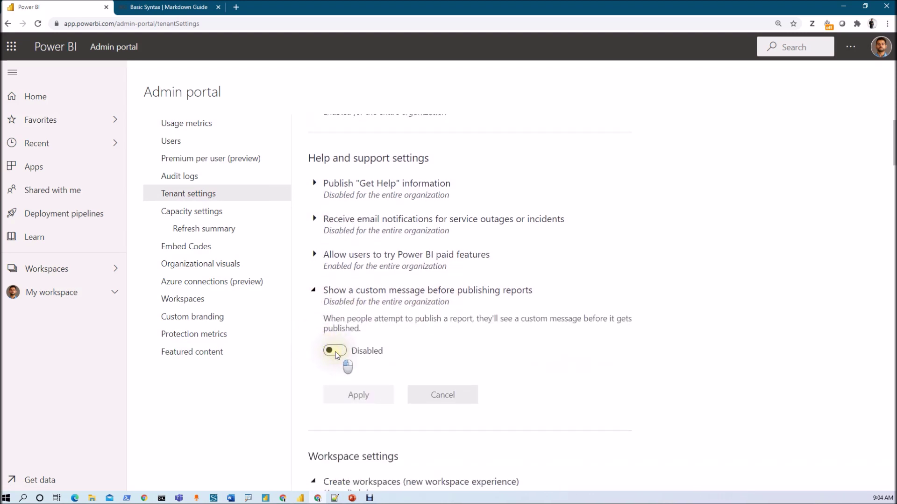
pyautogui.click(335, 352)
pyautogui.scroll(-3, 338, 354)
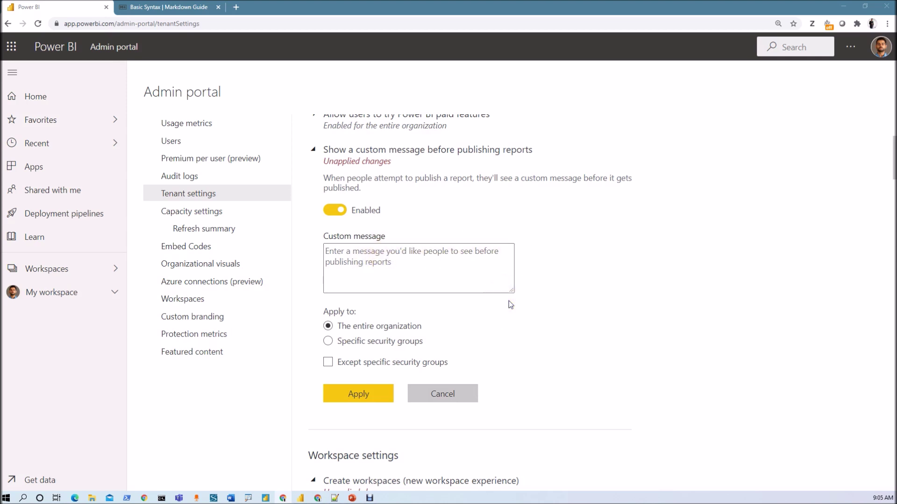
# Step: Examine the Markdown heading syntax in the Basic Syntax guide, especially the markup for heading level 4
pyautogui.click(168, 7)
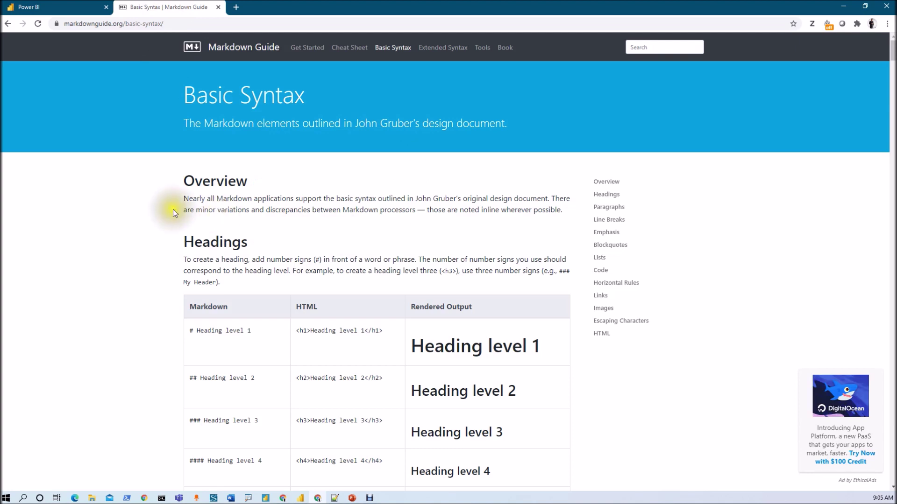
pyautogui.scroll(-2, 334, 193)
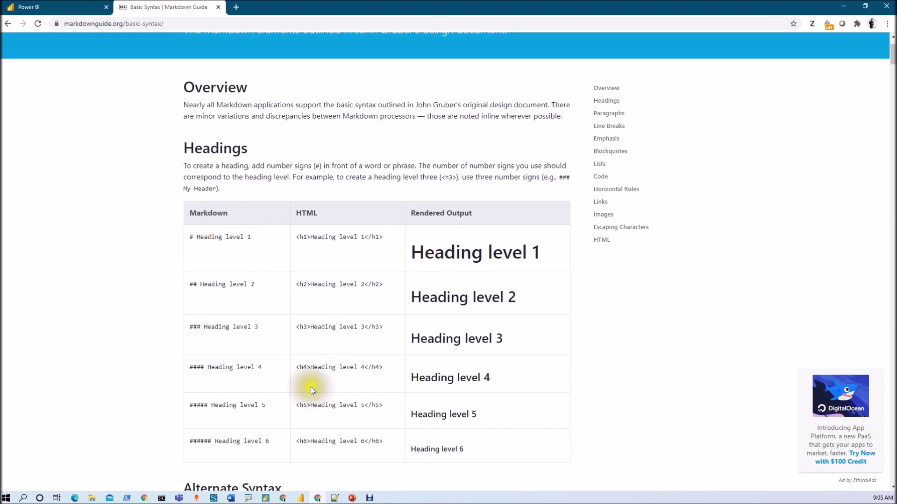
pyautogui.scroll(-2, 312, 390)
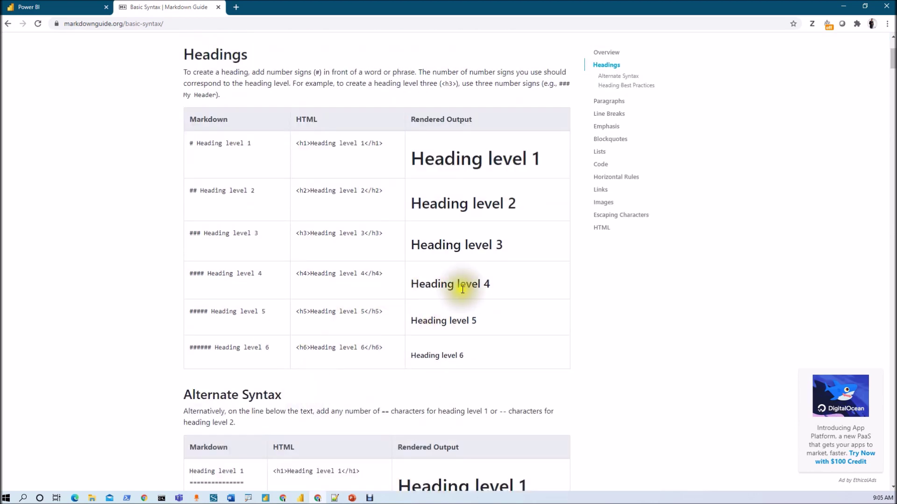
pyautogui.moveTo(190, 274); pyautogui.dragTo(199, 275)
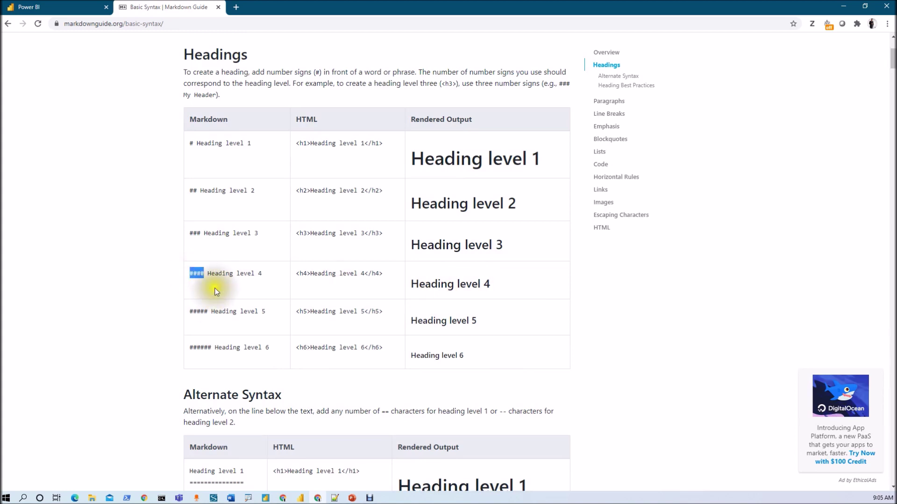
pyautogui.click(209, 275)
pyautogui.moveTo(210, 275); pyautogui.dragTo(247, 277)
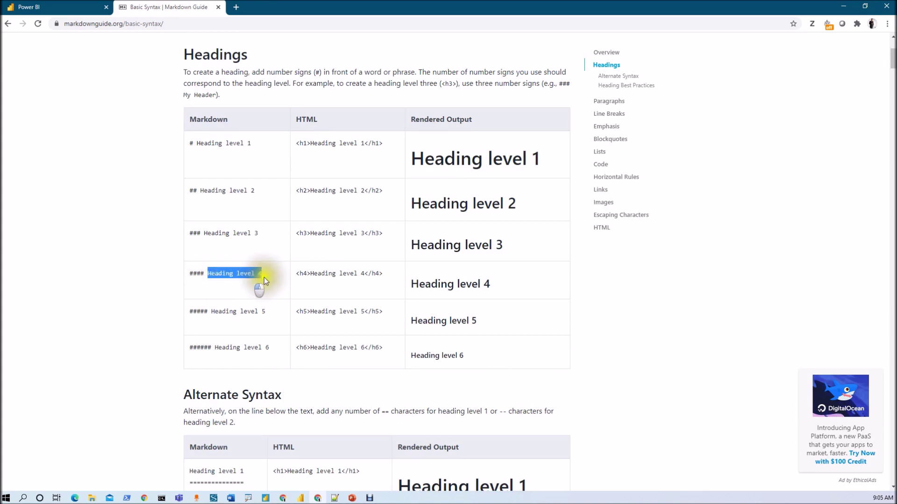
# Step: Return to the custom message setting, switch to Notepad and copy the whole "#### Important Disclaimer" Markdown text
pyautogui.click(51, 7)
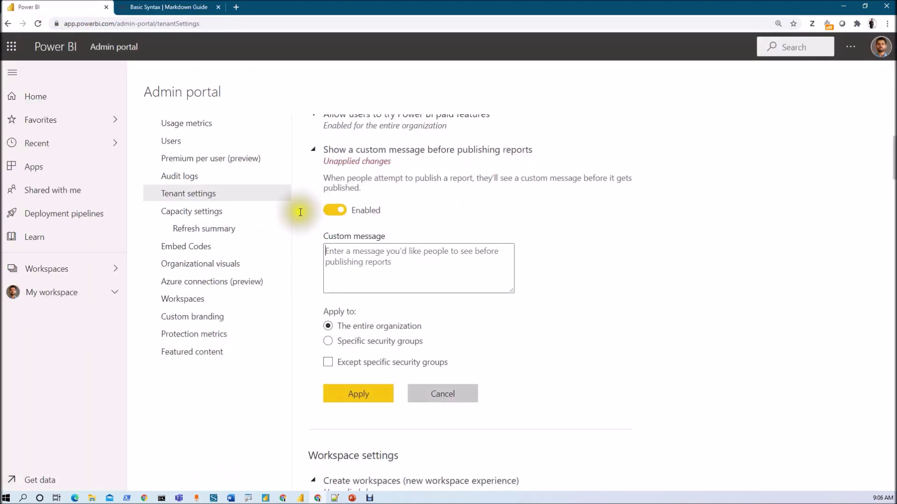
pyautogui.click(354, 250)
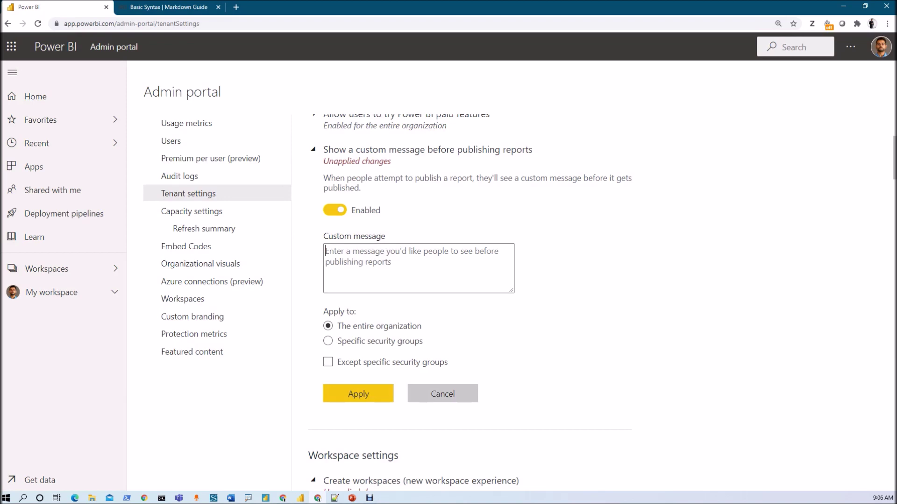
pyautogui.hotkey('alt', 'Tab')
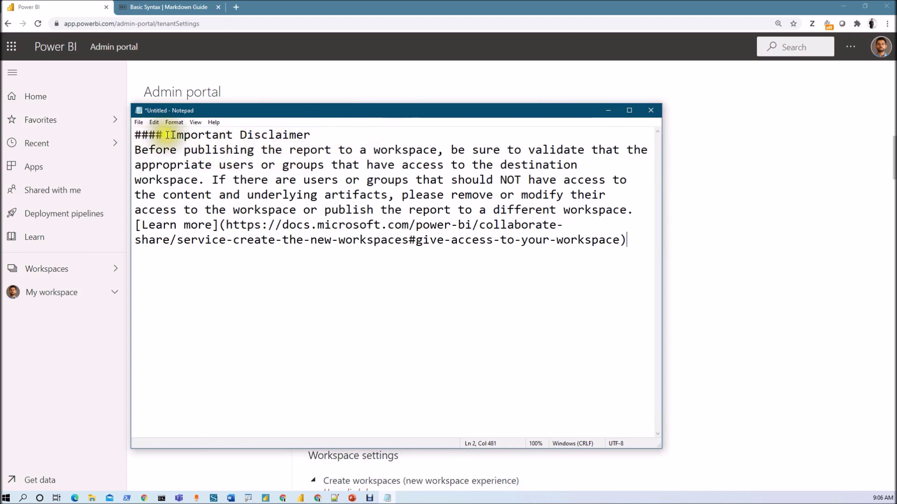
pyautogui.moveTo(159, 135); pyautogui.dragTo(140, 136)
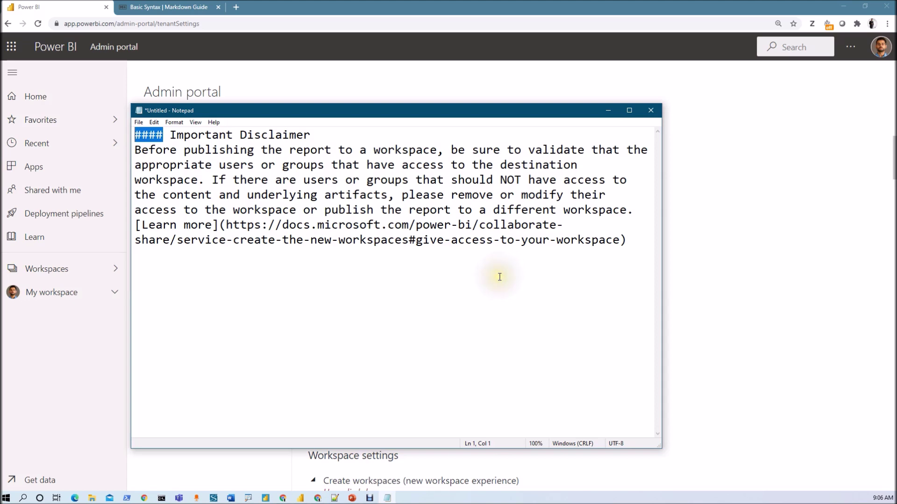
pyautogui.hotkey('ctrl', 'a')
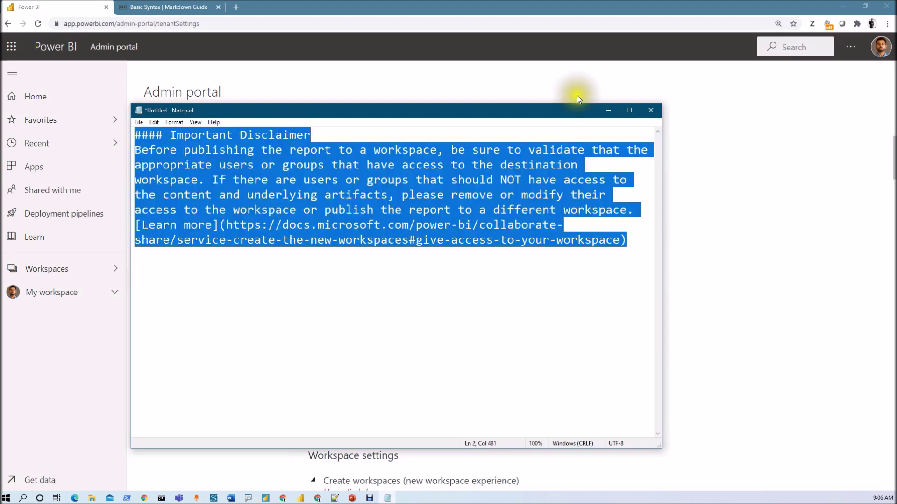
# Step: Paste the disclaimer text as the custom message in the Admin portal and apply it to the entire organization
pyautogui.click(606, 113)
pyautogui.click(351, 272)
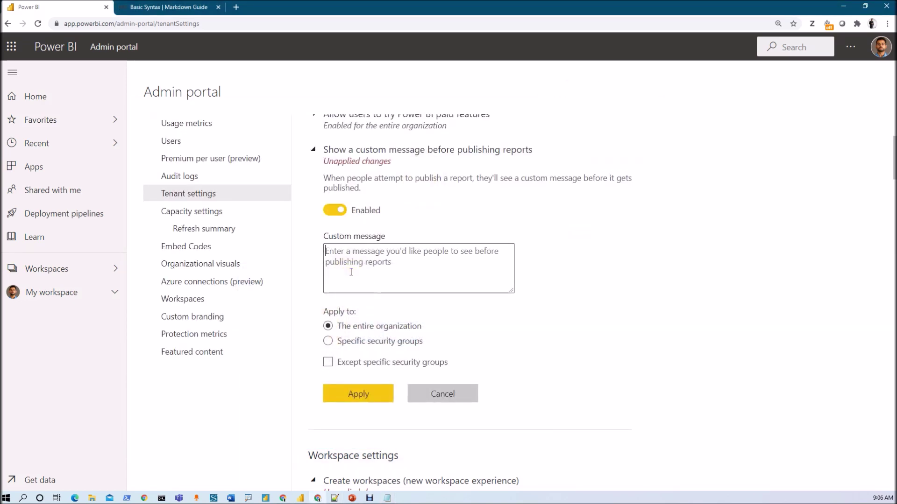
pyautogui.hotkey('ctrl', 'v')
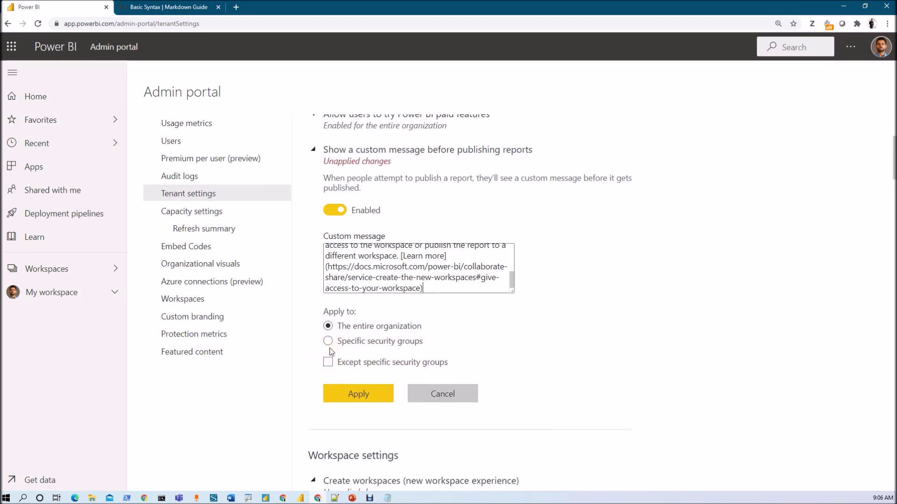
pyautogui.click(351, 404)
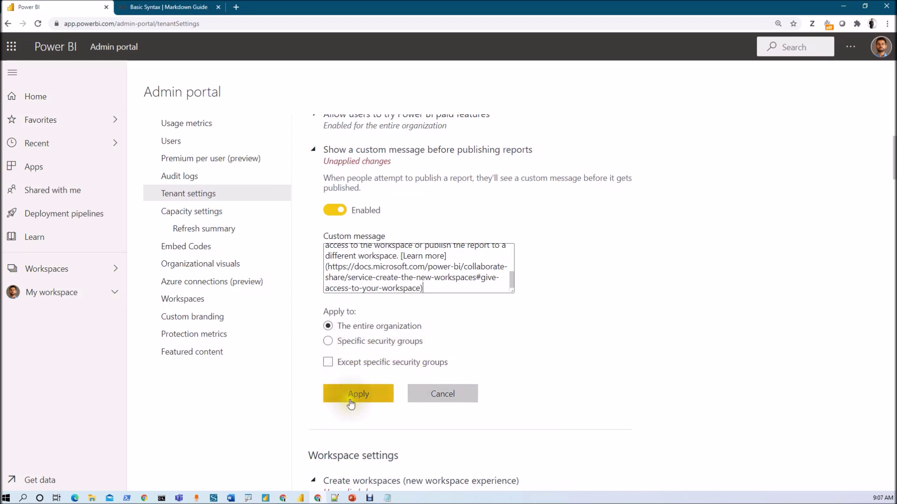
pyautogui.click(351, 402)
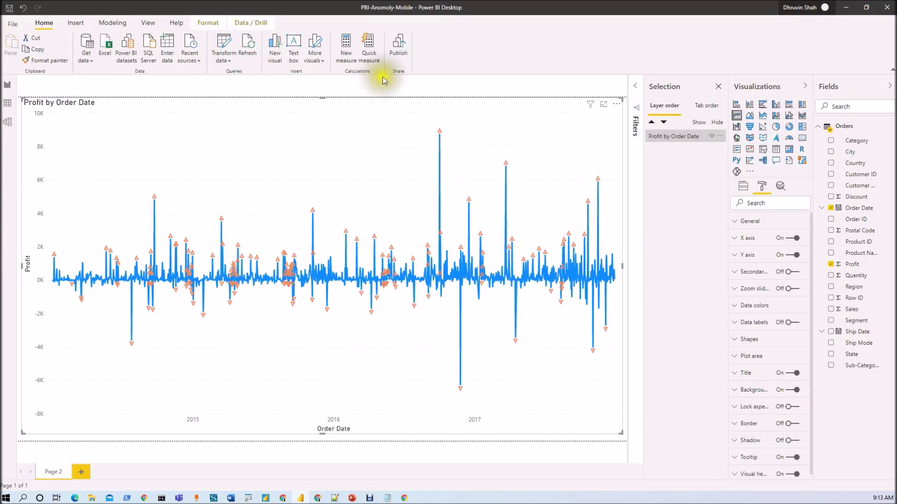
# Step: In Power BI Desktop, start publishing the report and read the Important Disclaimer in the destination dialog
pyautogui.click(794, 13)
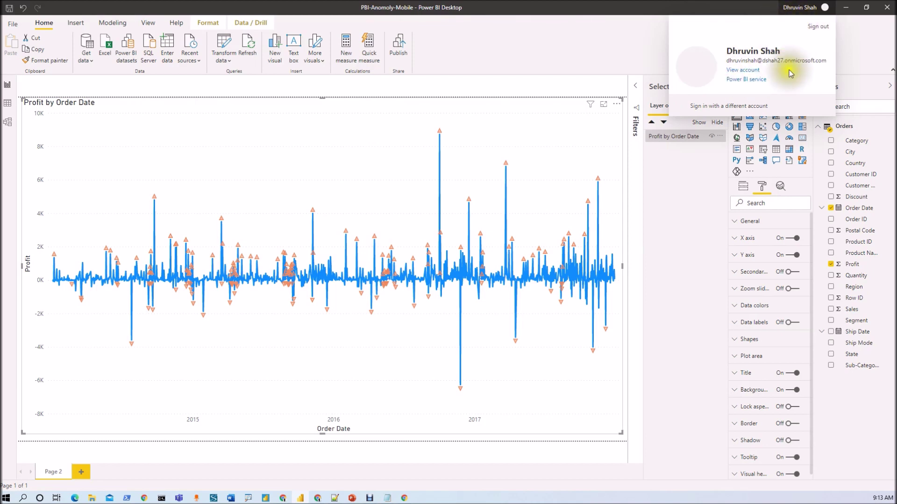
pyautogui.click(396, 54)
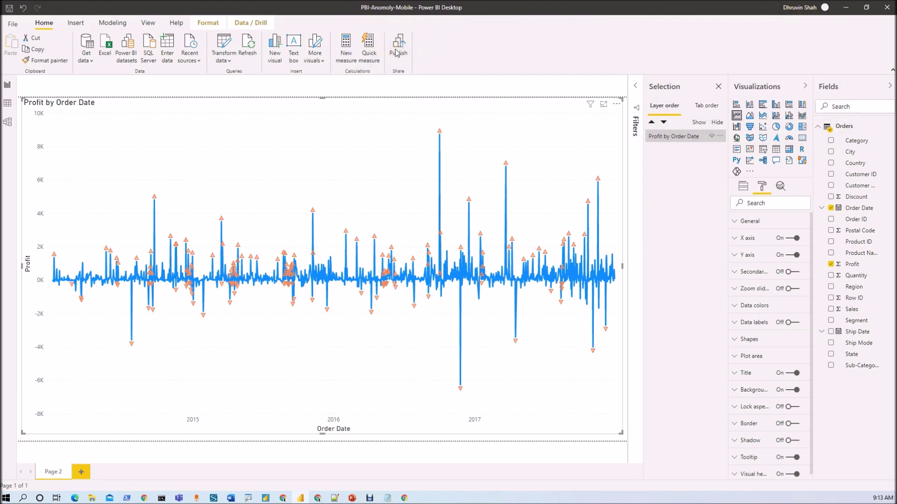
pyautogui.click(396, 53)
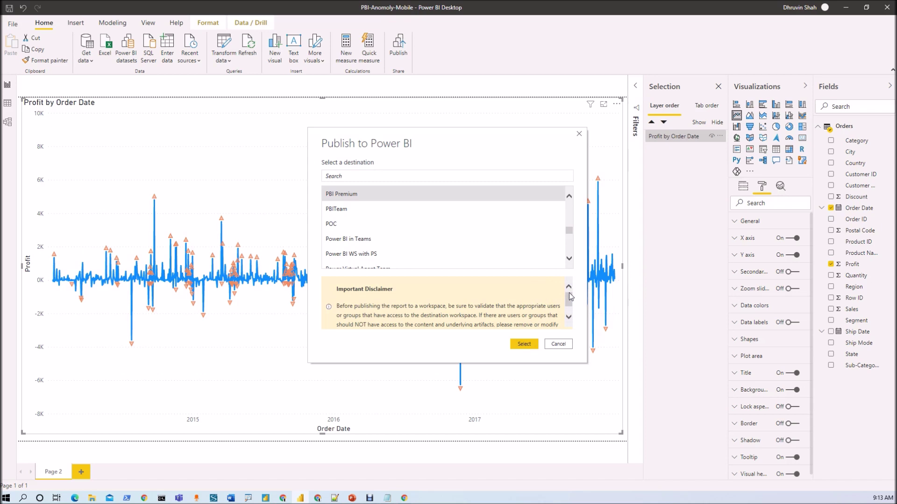
pyautogui.moveTo(570, 295)
pyautogui.mouseDown()
pyautogui.moveTo(570, 306)
pyautogui.moveTo(570, 294)
pyautogui.mouseUp()
pyautogui.scroll(5, 567, 246)
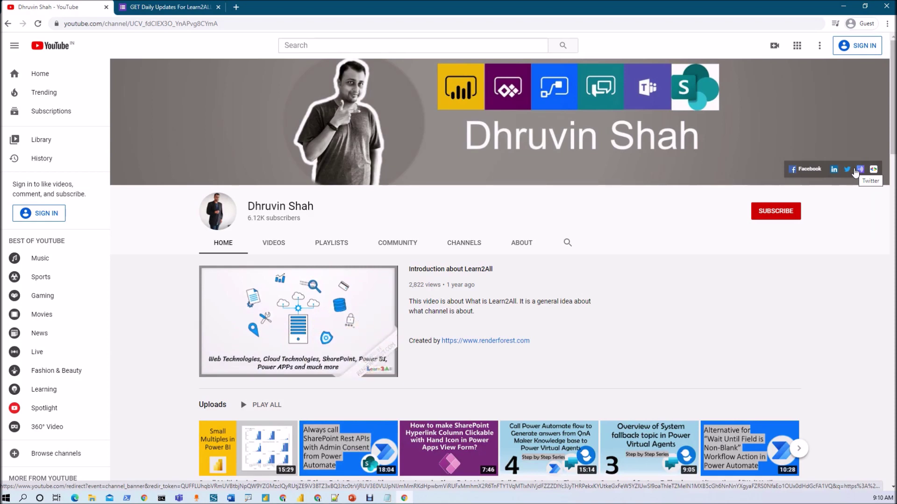
# Step: View the Learn2ALL updates form and The Power Platform Show podcast linked from the YouTube channel banner, returning to the channel page
pyautogui.click(873, 171)
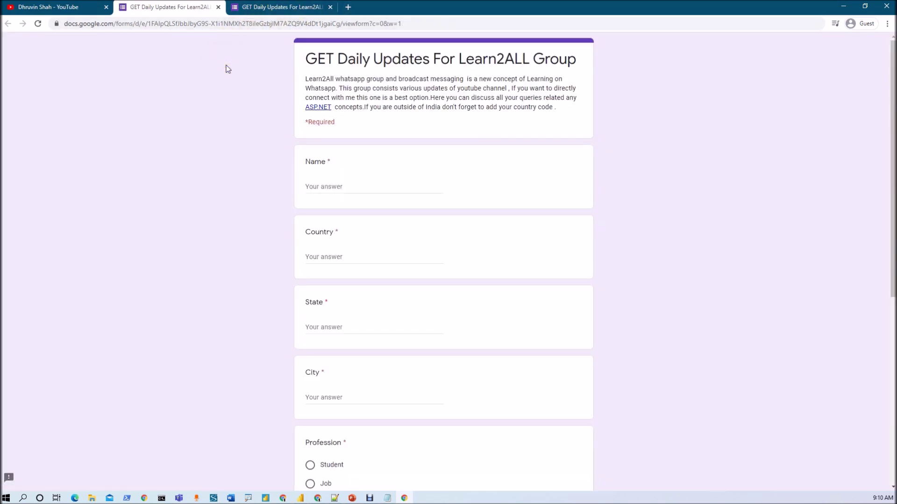
pyautogui.click(66, 8)
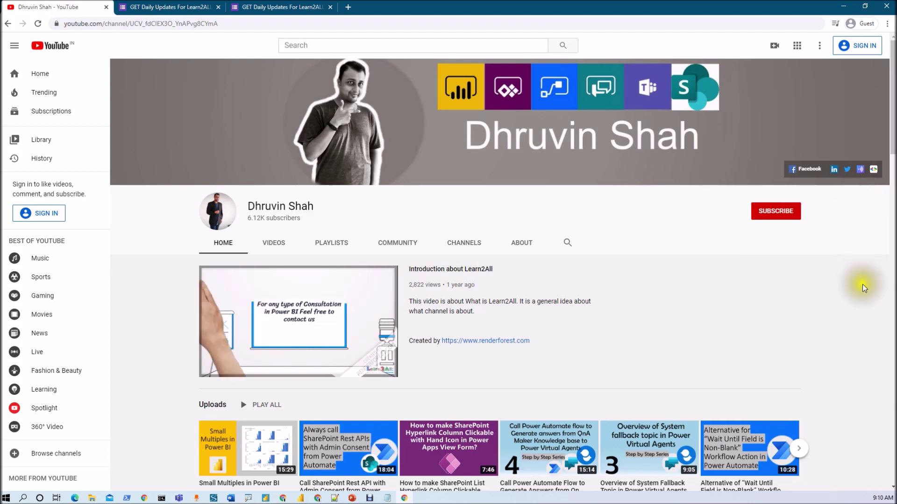
pyautogui.click(859, 171)
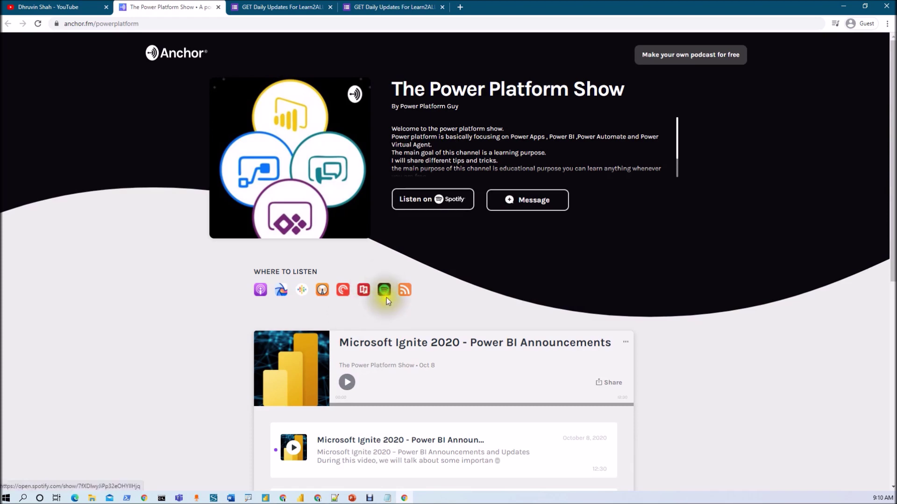
pyautogui.click(60, 7)
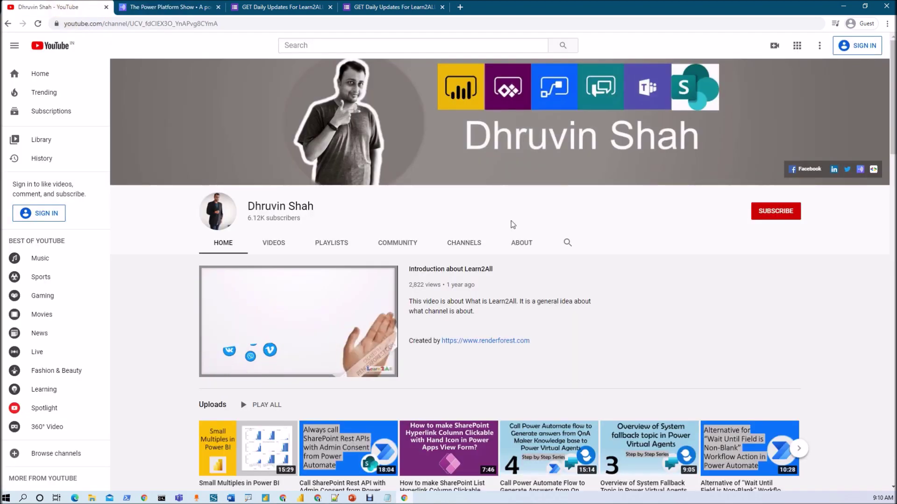